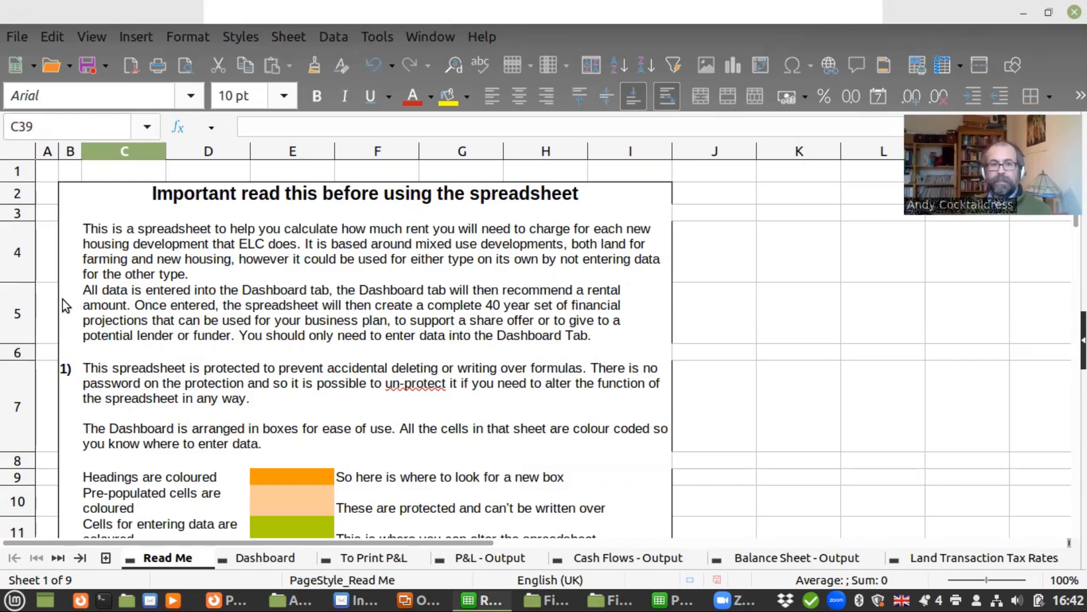
Read the usage instructions on the Read Me sheet and open the Dashboard sheet
scroll(118, 358, down, 2)
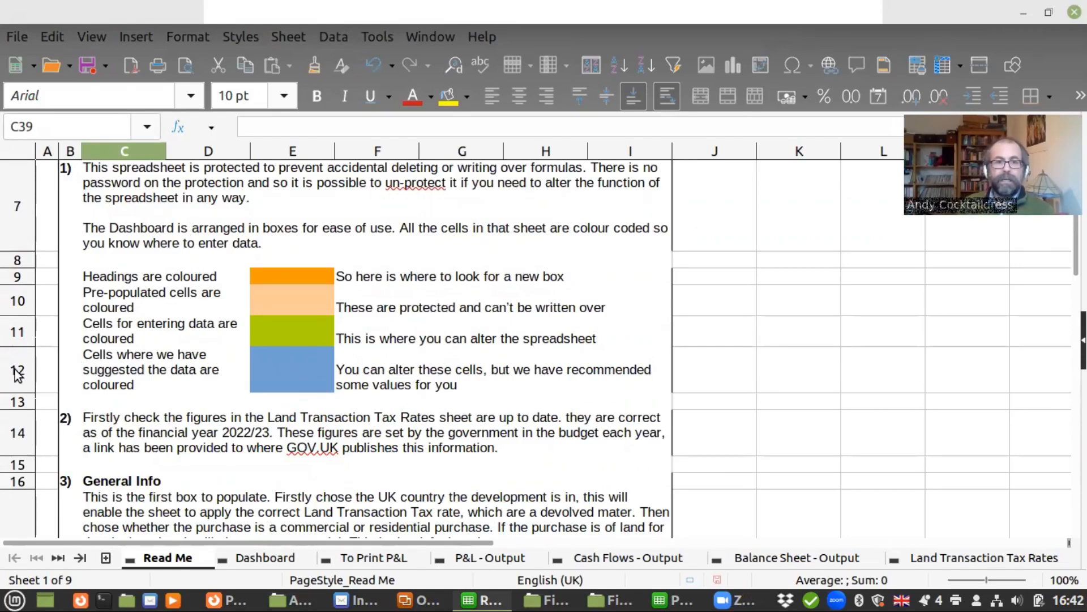
scroll(80, 390, down, 2)
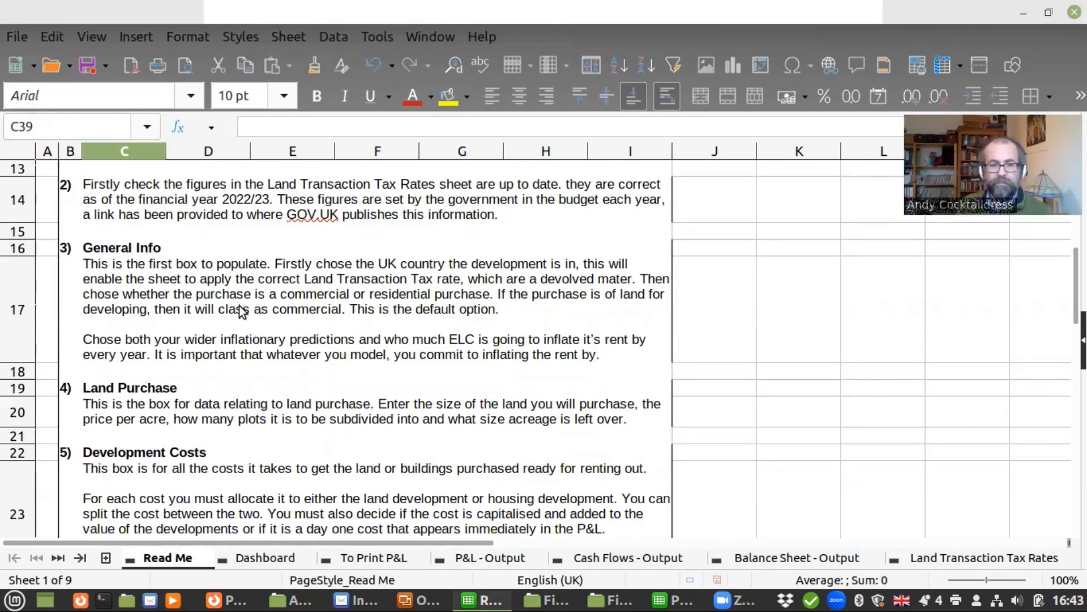
click(237, 558)
scroll(222, 431, up, 1)
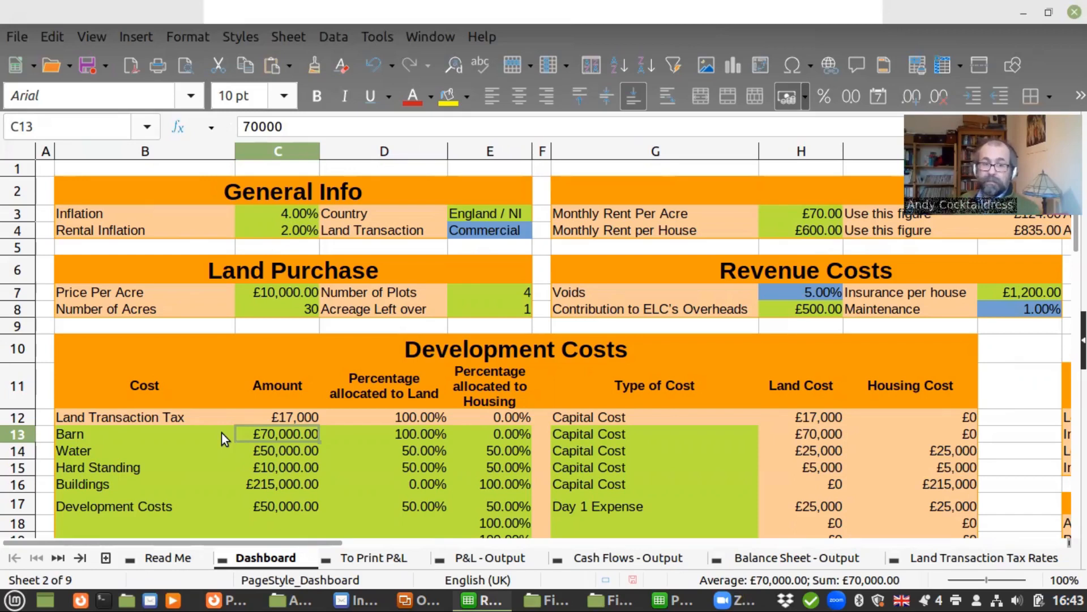
Enter "elecrticty provision" as a new cost in B18, the first empty row of the Development Costs table
key(Down)
key(Left)
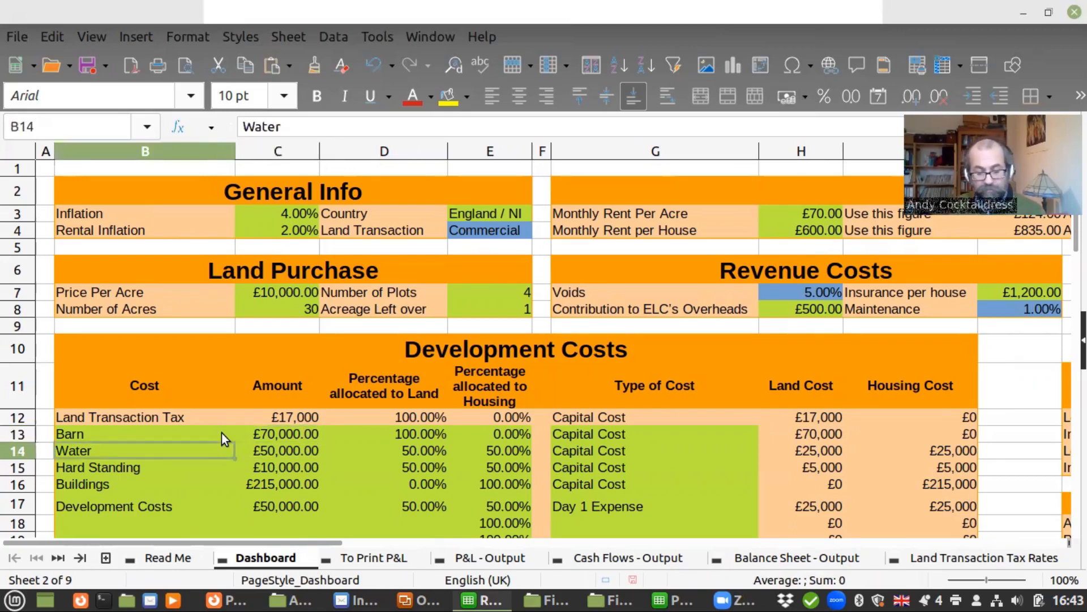
key(Down)
key(Down)
key(Down)
key(Down)
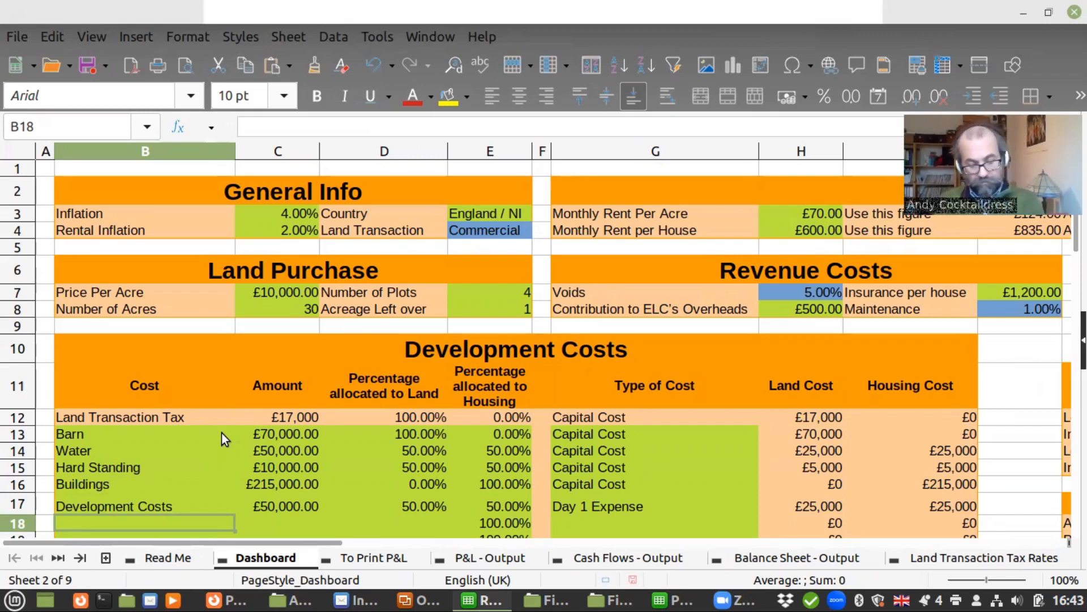
text(re)
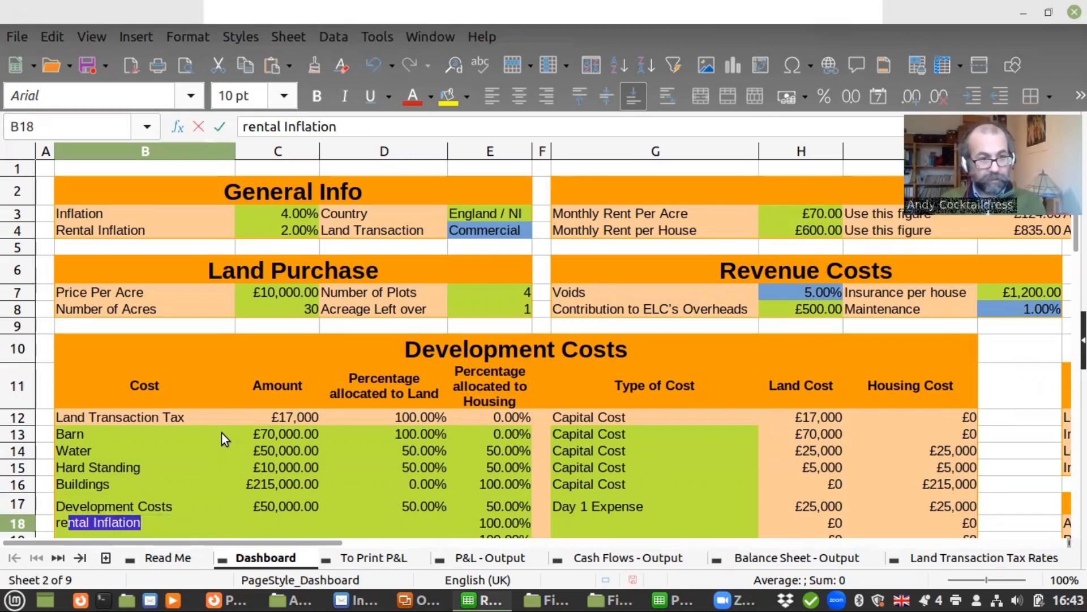
key(BackSpace)
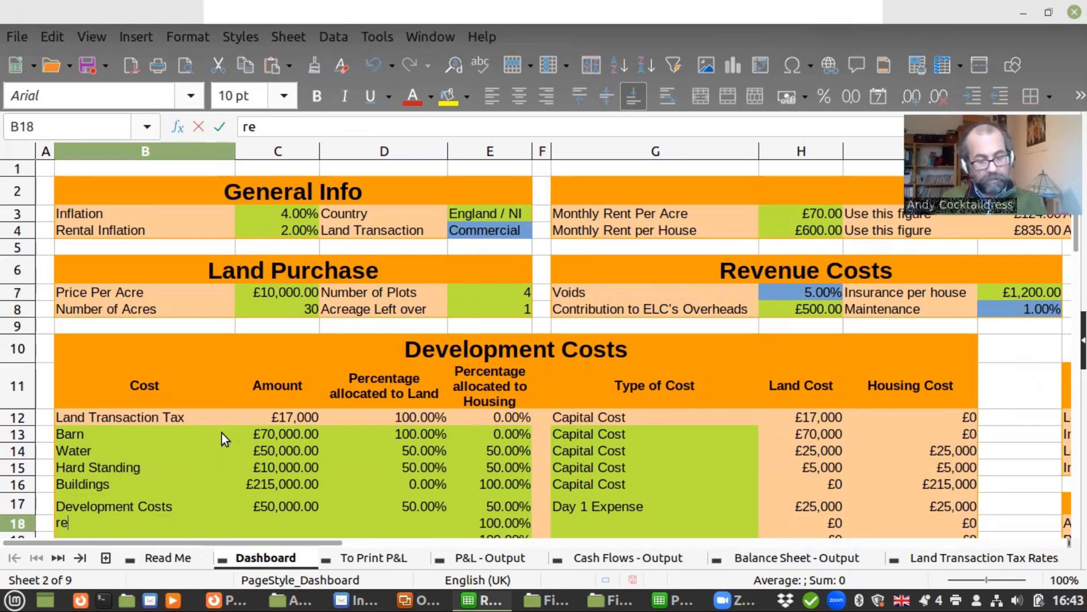
key(BackSpace)
key(BackSpace)
text(elecrt)
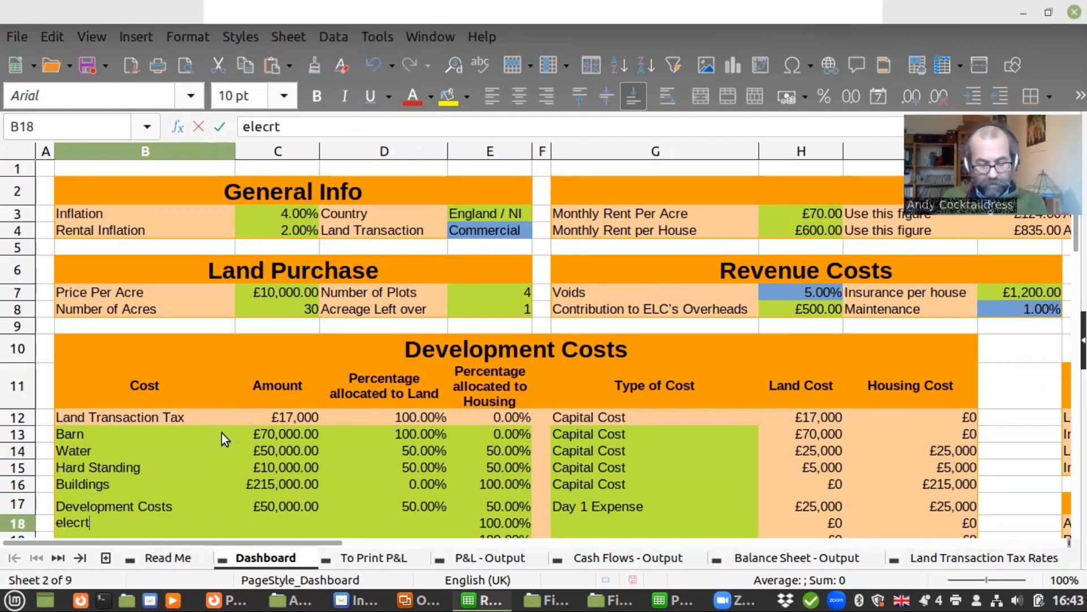
text(icty provision)
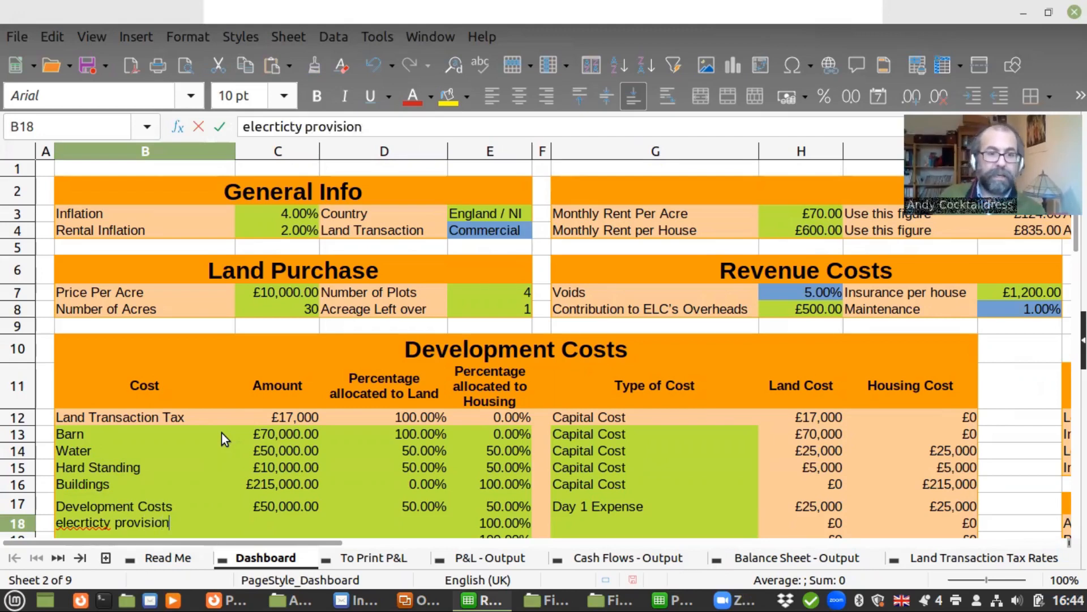
right_click(72, 529)
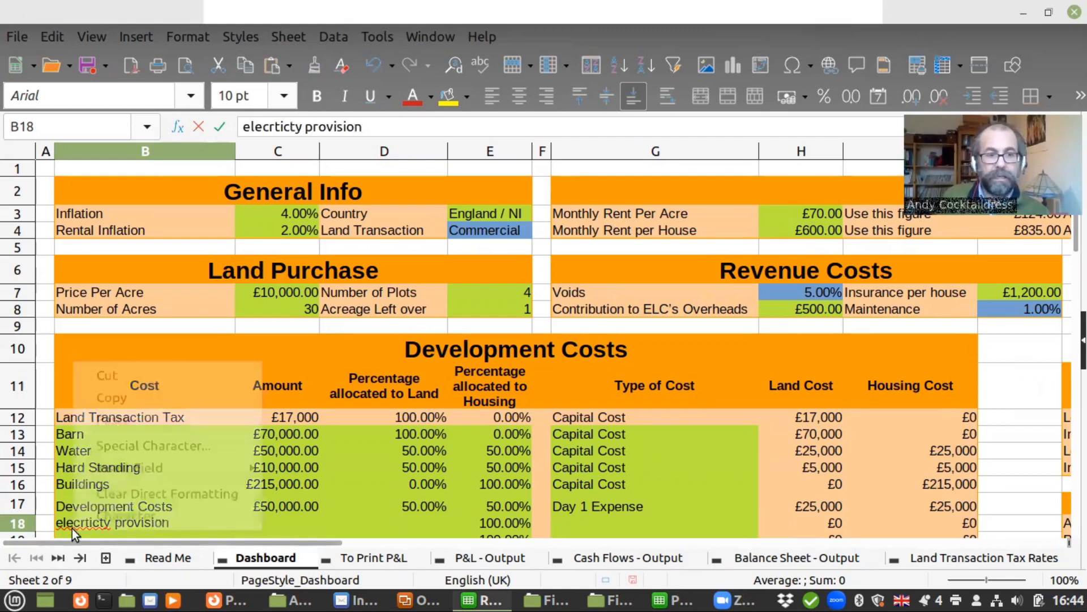
click(310, 520)
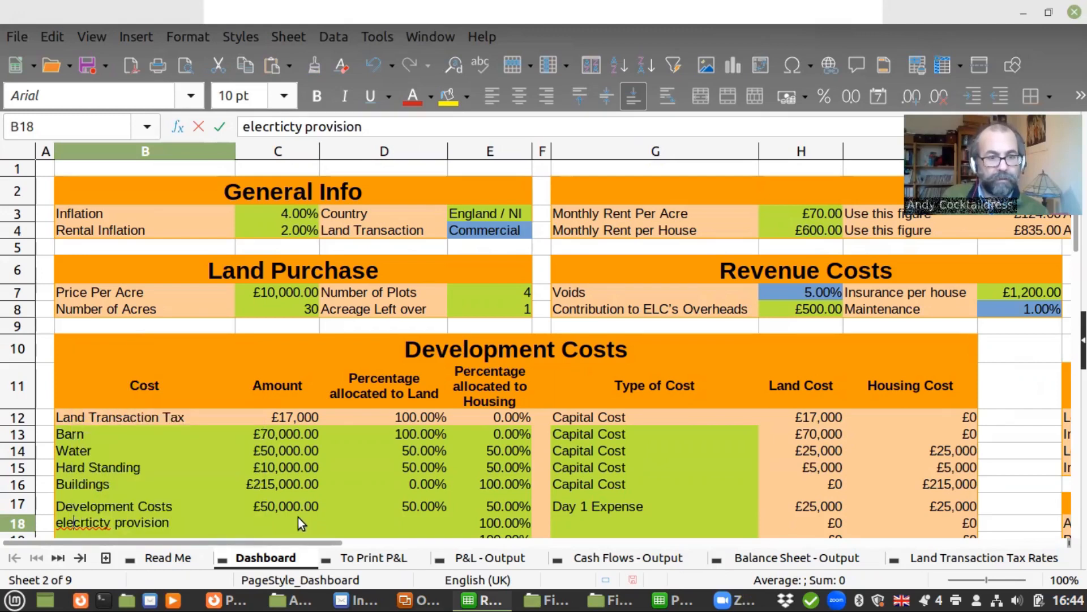
Enter 40000 as the amount for the electricity provision cost in C18
click(299, 517)
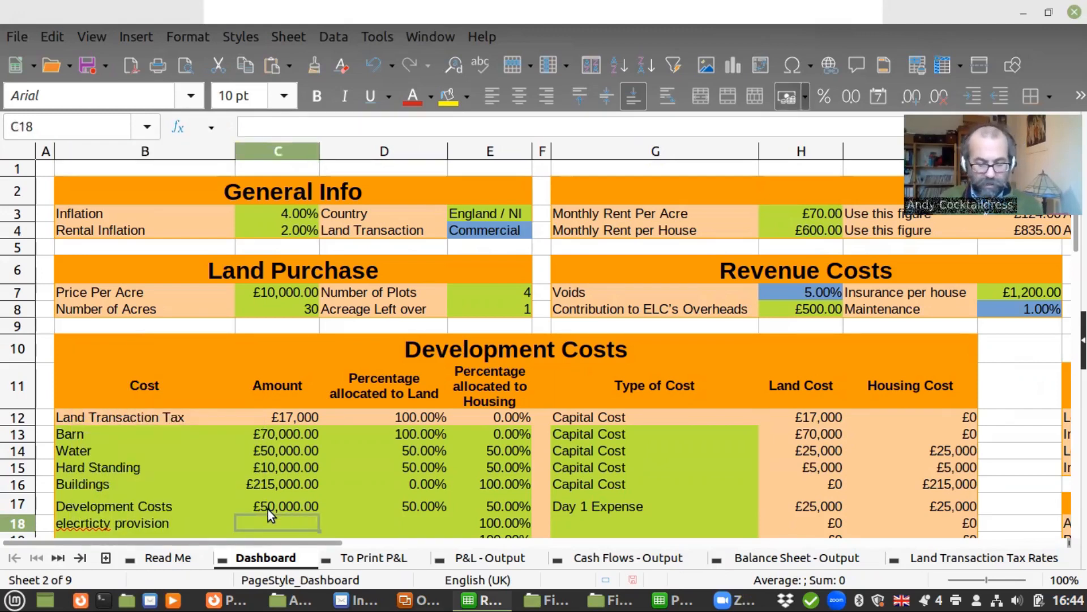
text(40,00)
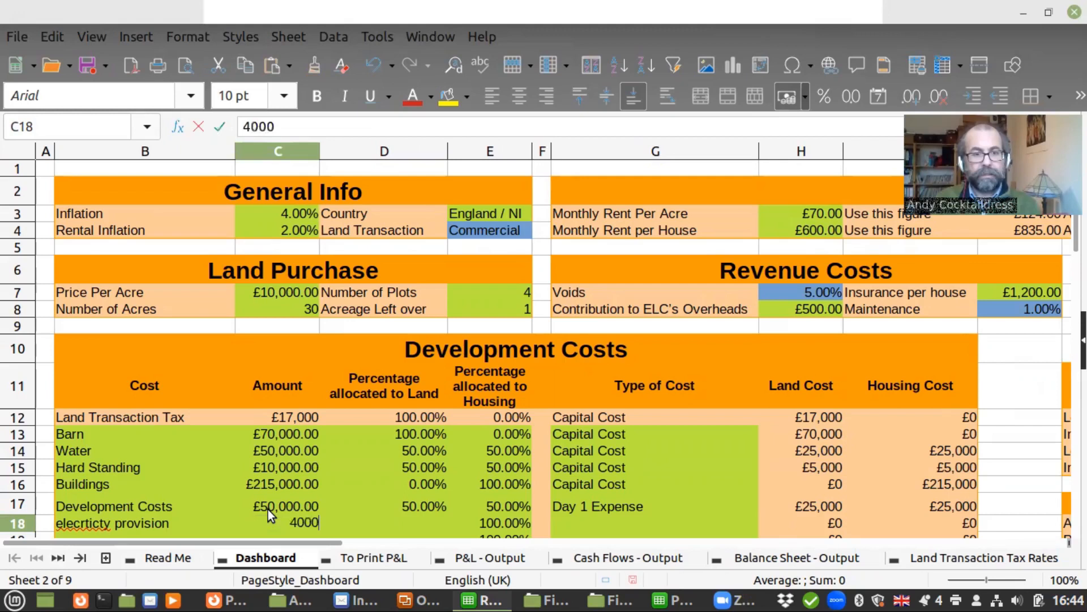
text(0)
key(Tab)
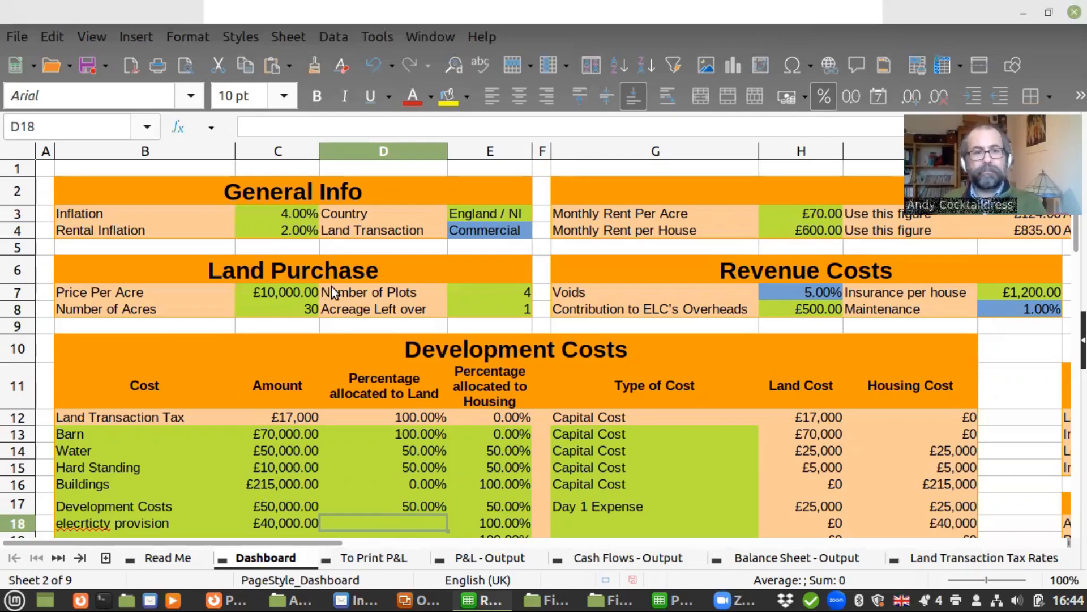
Try out the Land Transaction type choices in General Info, finishing with Commercial selected
click(497, 234)
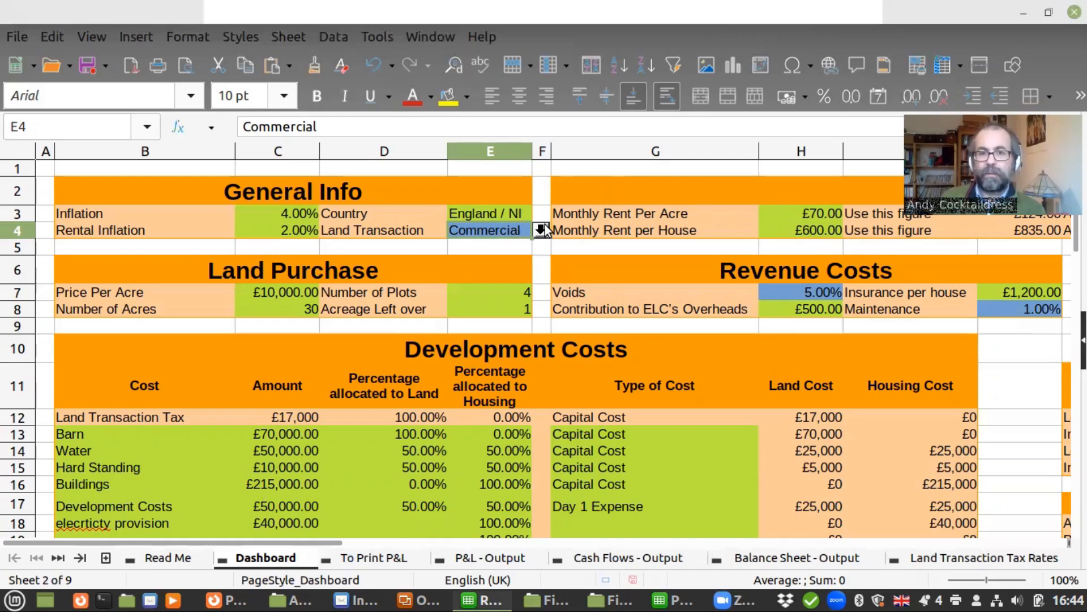
click(541, 230)
click(514, 249)
click(541, 230)
click(503, 266)
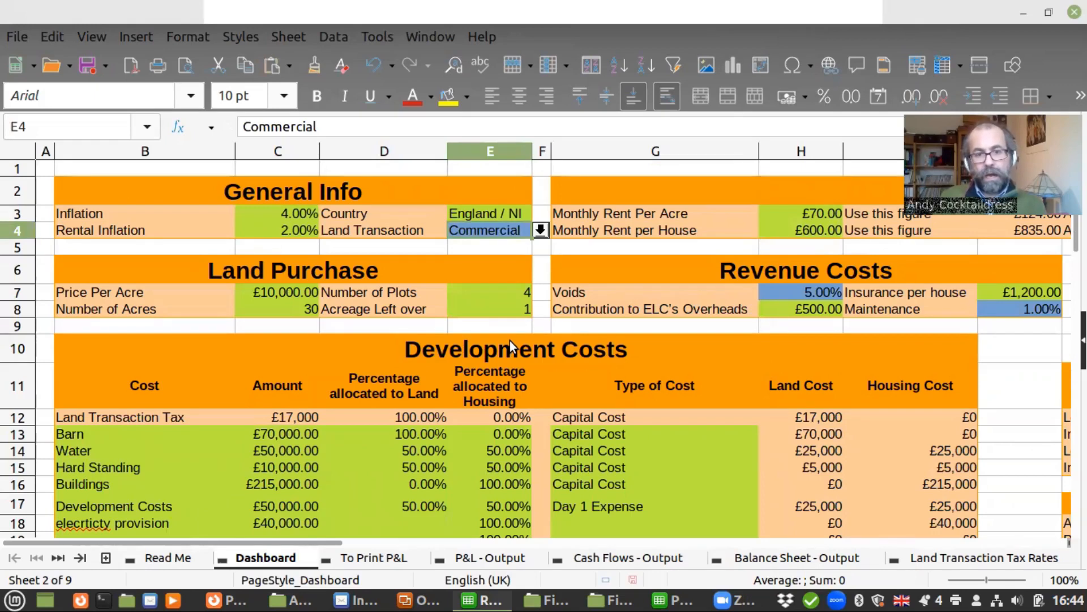
Try to delete the Barn's Land Cost formula in H13 of the Dashboard
click(347, 185)
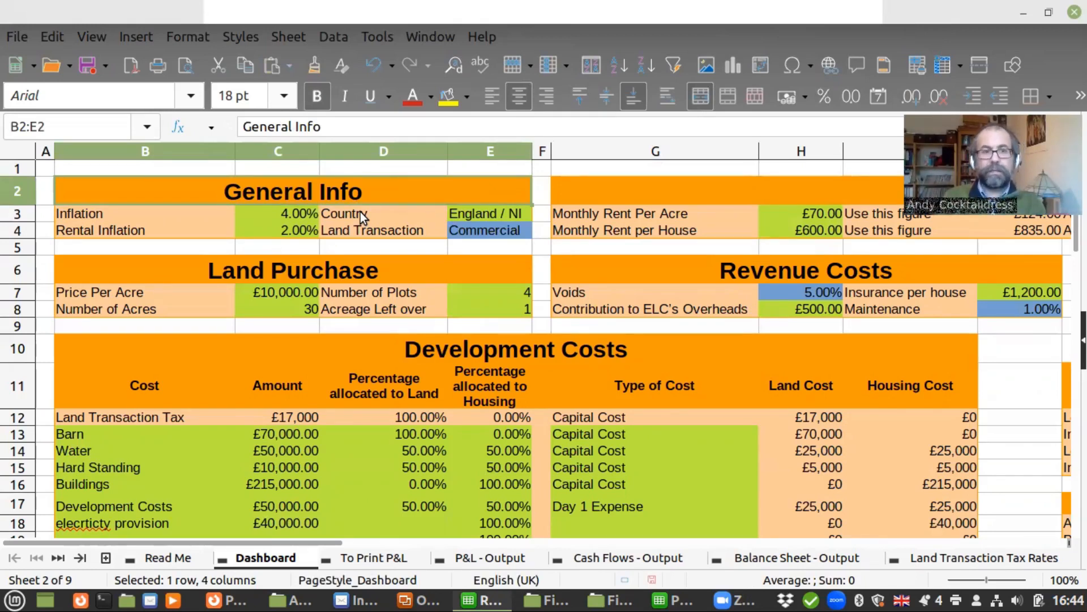
click(129, 295)
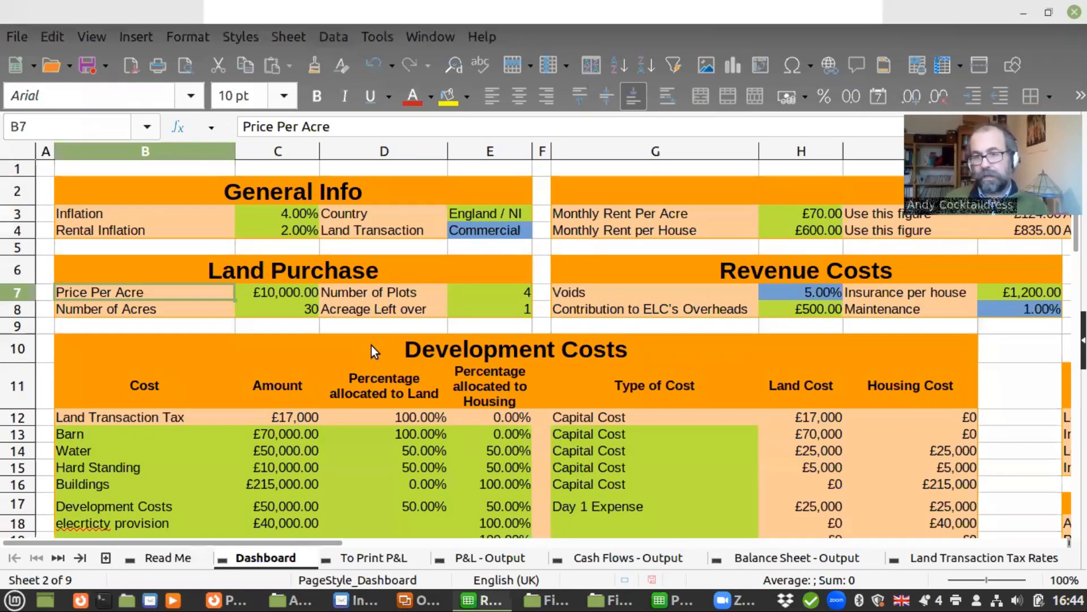
click(803, 436)
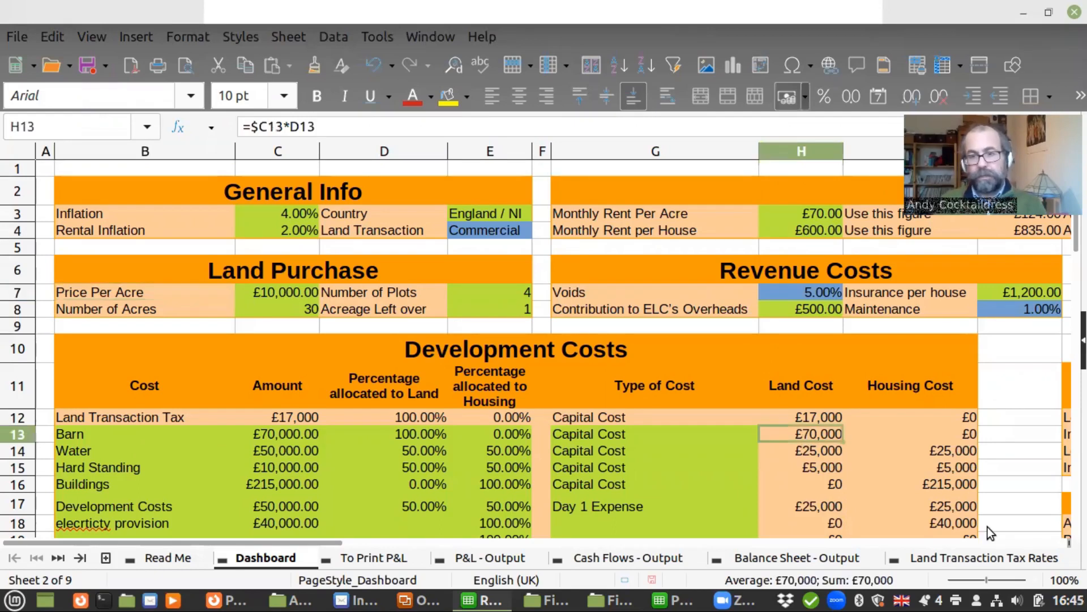
key(Delete)
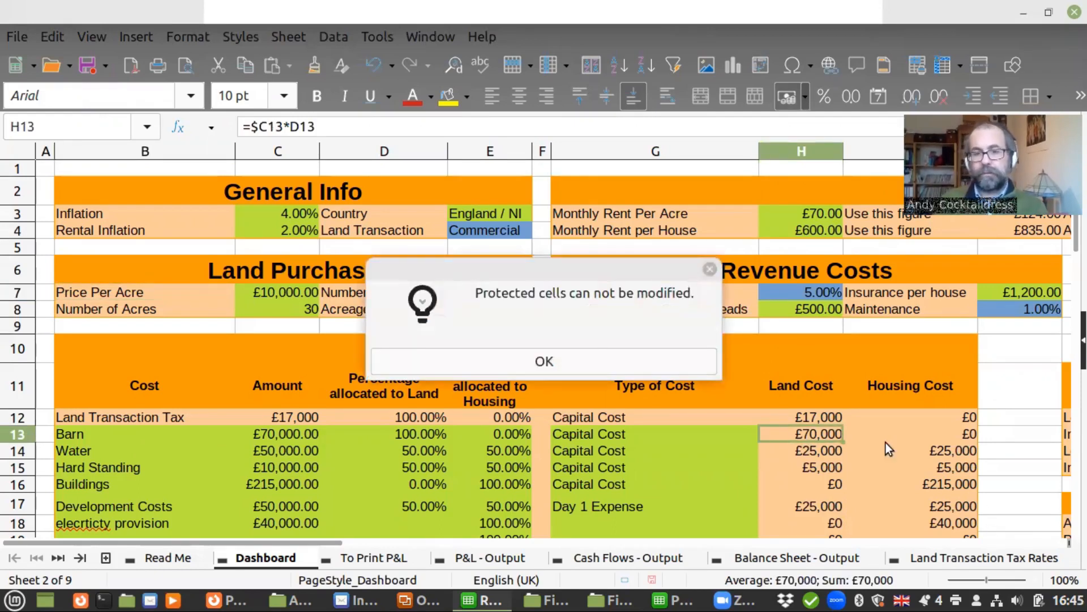
click(516, 363)
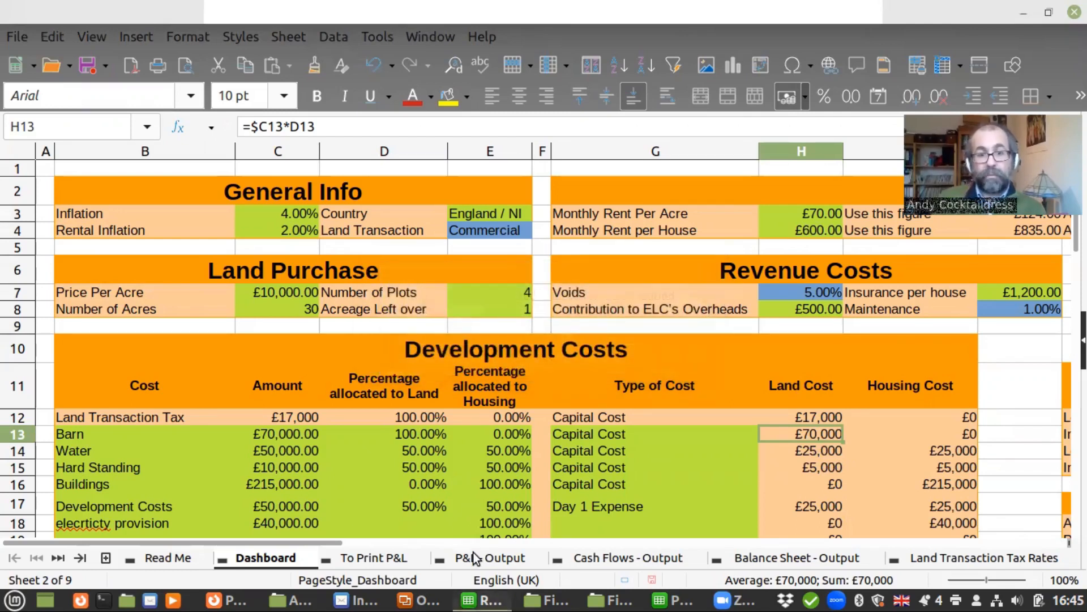
Try to edit the year 5 Voids formula in G9 of the To Print P&L sheet
click(386, 560)
click(570, 301)
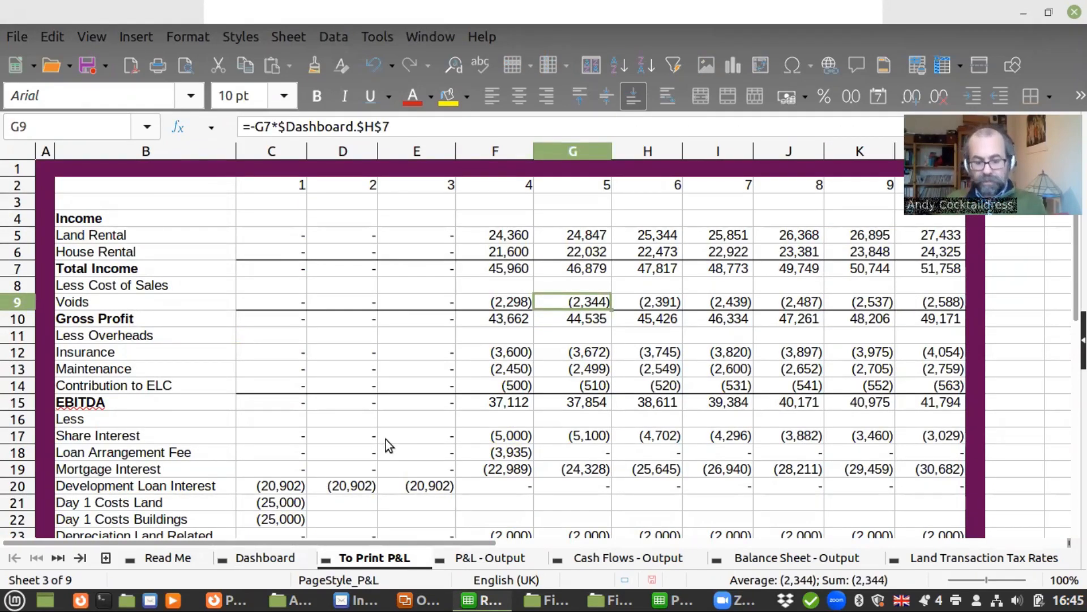
key(F2)
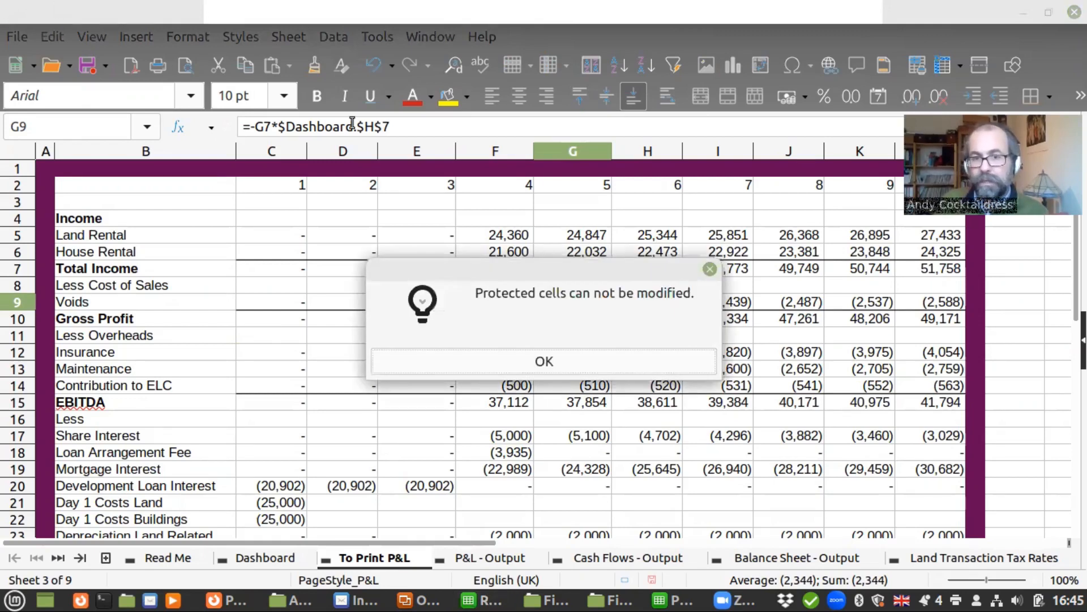
click(443, 357)
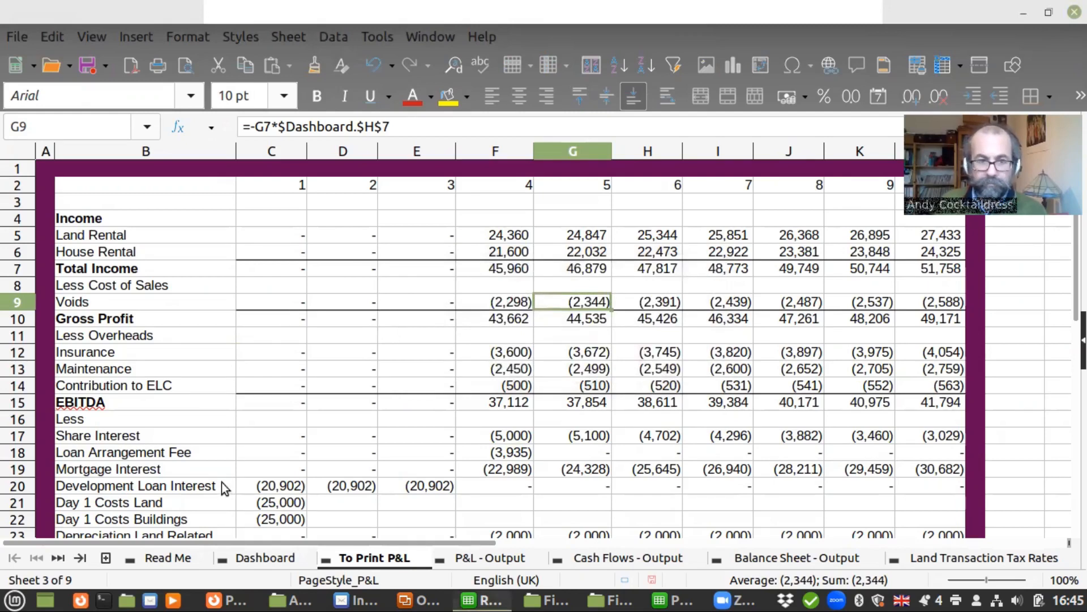
Return to the Dashboard sheet and remove its sheet protection
click(255, 562)
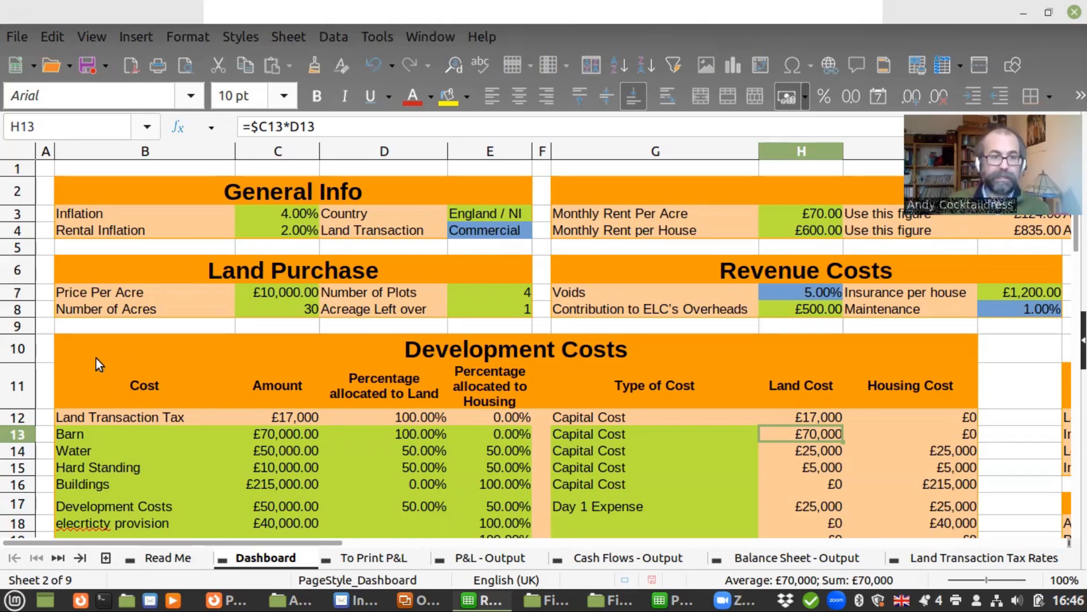
right_click(266, 559)
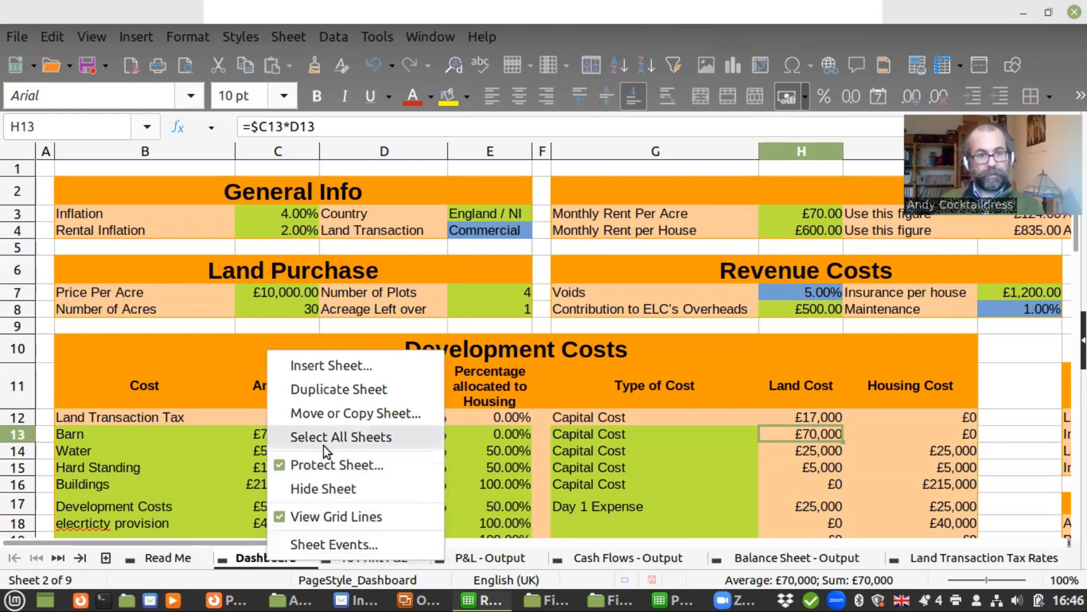
click(339, 469)
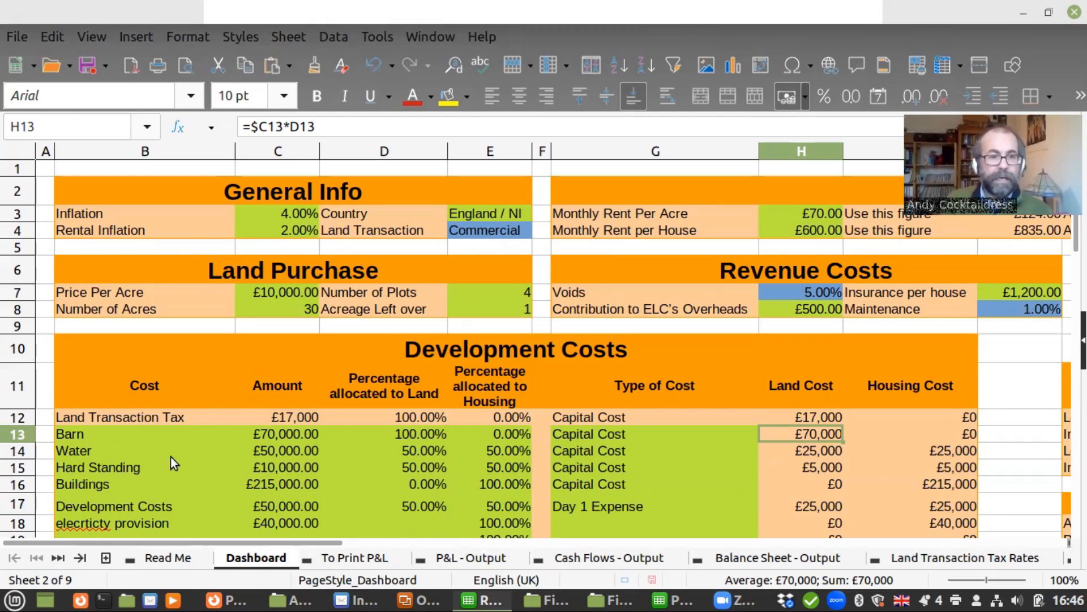
Set the Development Costs entry cells B13:E40 to Protected in their cell protection settings
click(273, 432)
click(147, 435)
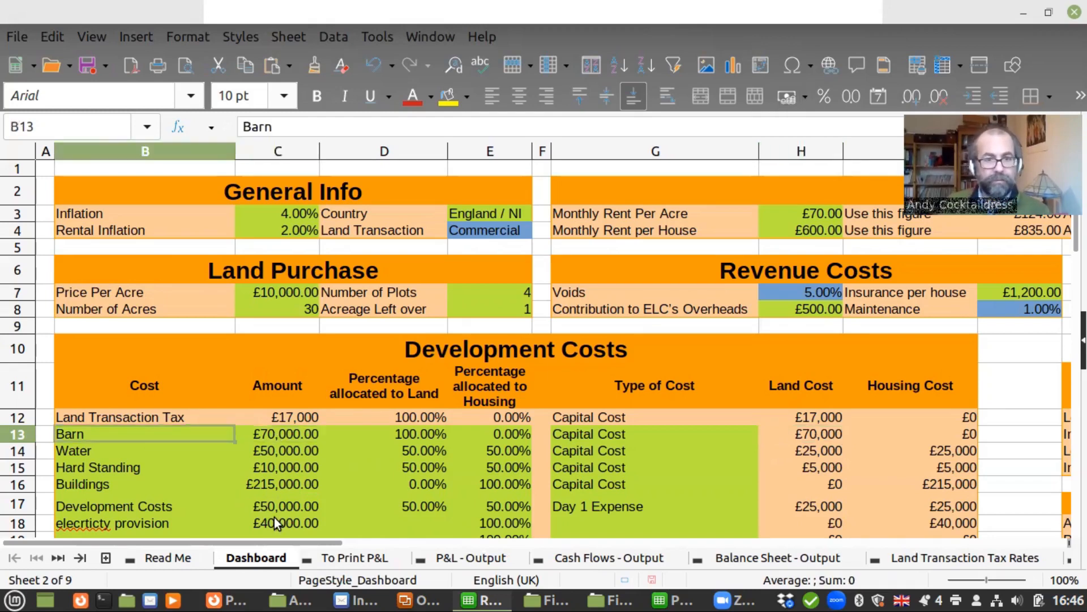
key(shift+Right)
key(shift+Right)
key(shift+Right)
key(shift+Down)
key(shift+Down)
key(shift+Down)
key(shift+Down)
key(shift+Down)
key(shift+Down)
key(shift+Down)
key(shift+Down)
key(shift+Down)
key(shift+Down)
key(shift+Down)
key(shift+Down)
key(shift+Down)
key(shift+Down)
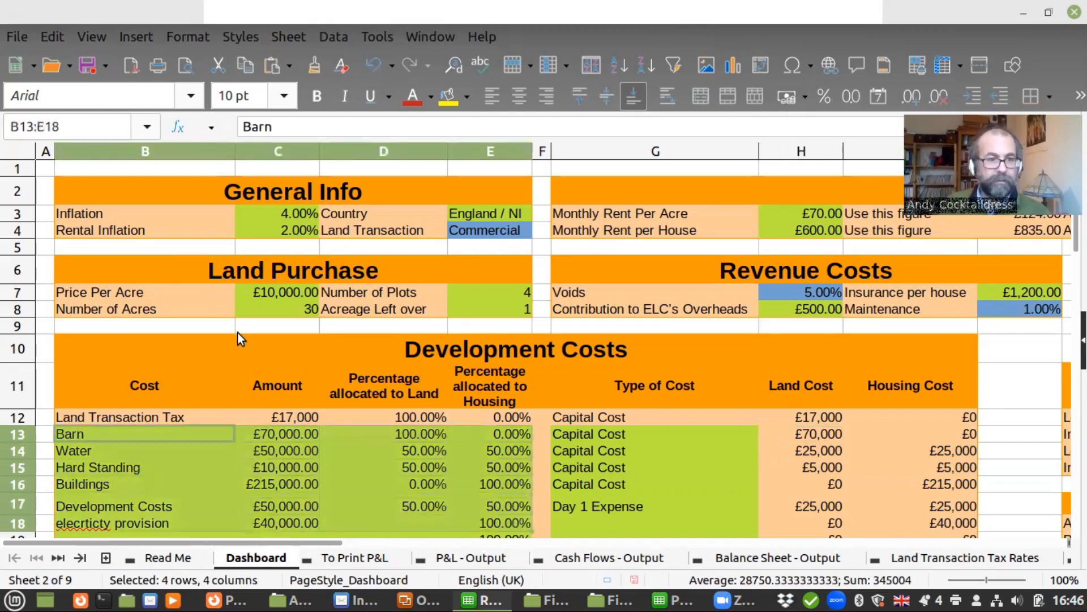
key(shift+Down)
key(shift+Down)
key(shift+Down)
key(shift+Down)
key(shift+Down)
key(shift+Down)
key(shift+Down)
key(shift+Down)
key(shift+Down)
key(shift+Down)
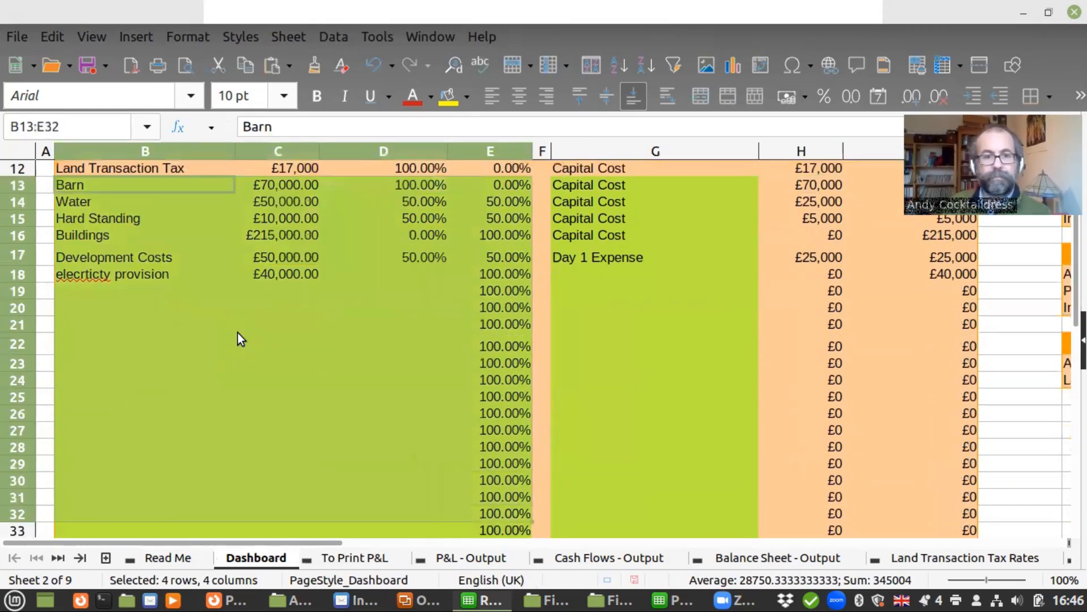
key(shift+Down)
key(shift+Down)
key(shift+Down)
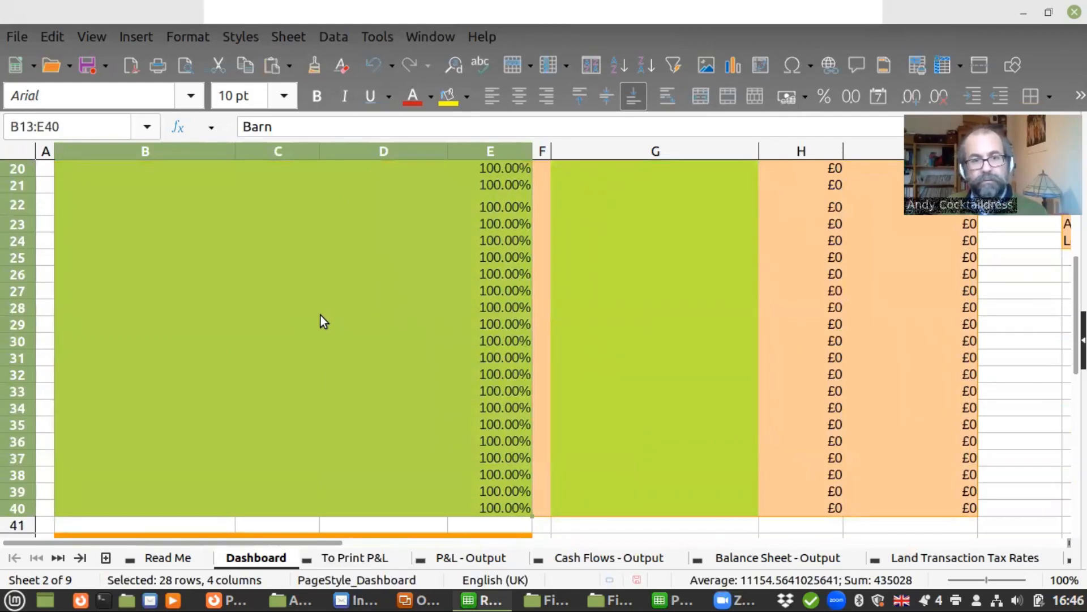
right_click(269, 332)
click(312, 596)
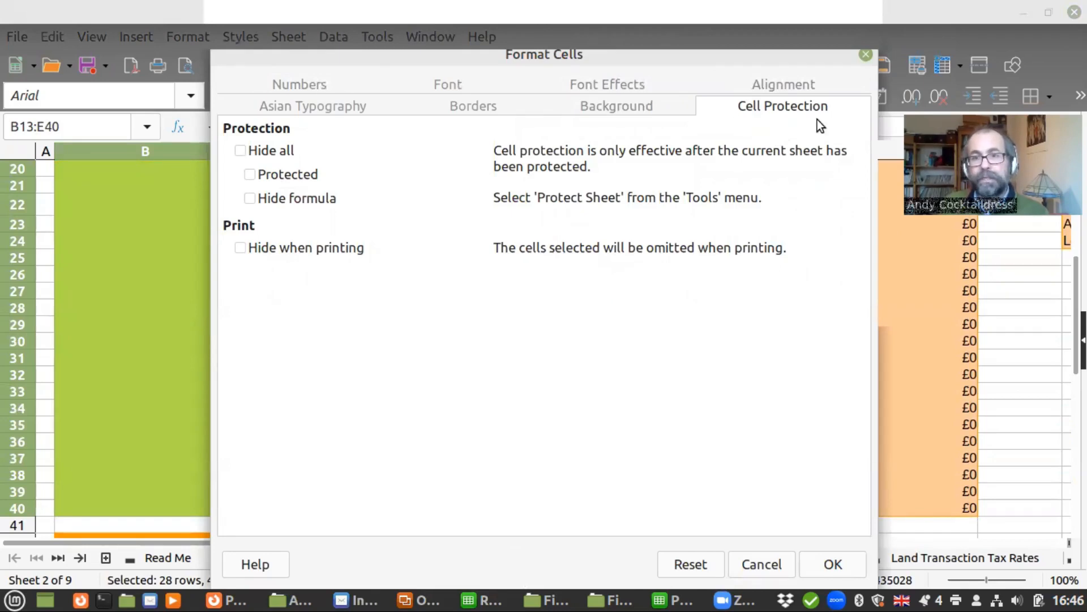
click(255, 175)
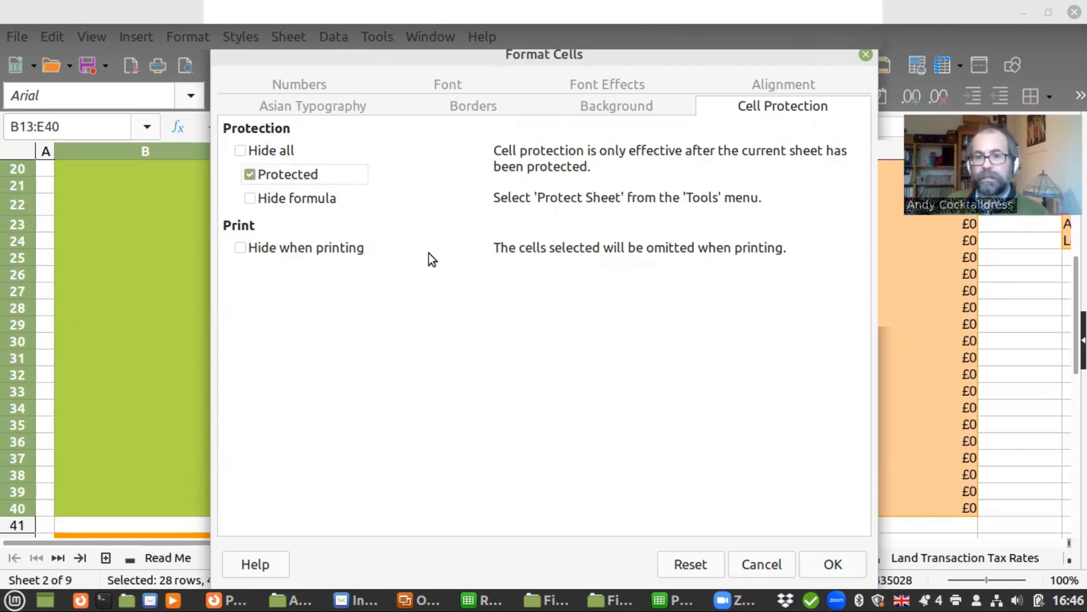
click(831, 564)
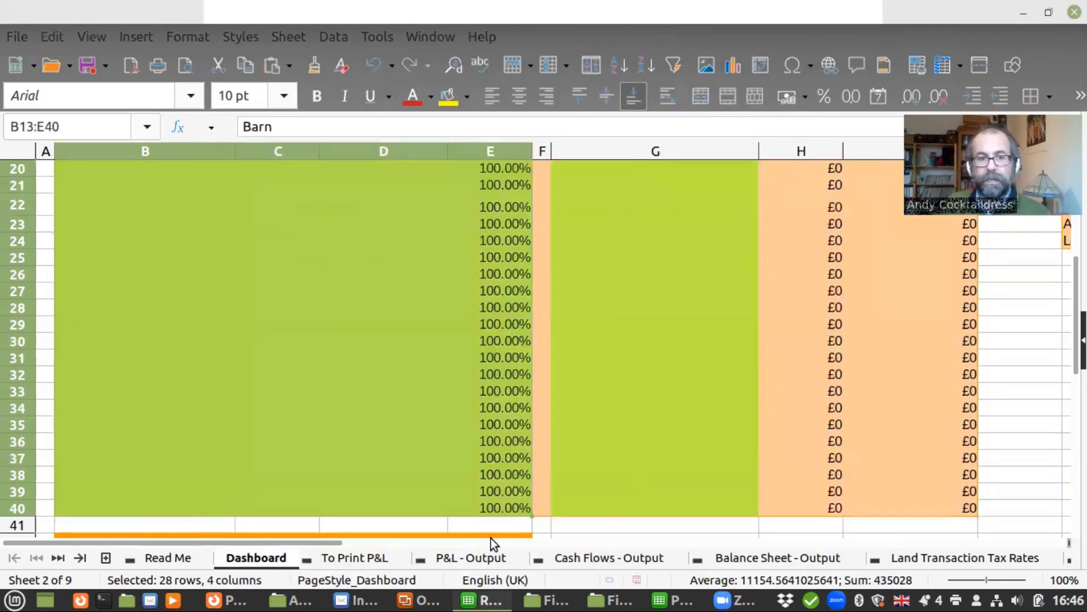
Protect the Dashboard sheet without a password, allowing selection of both protected and unprotected cells
right_click(255, 562)
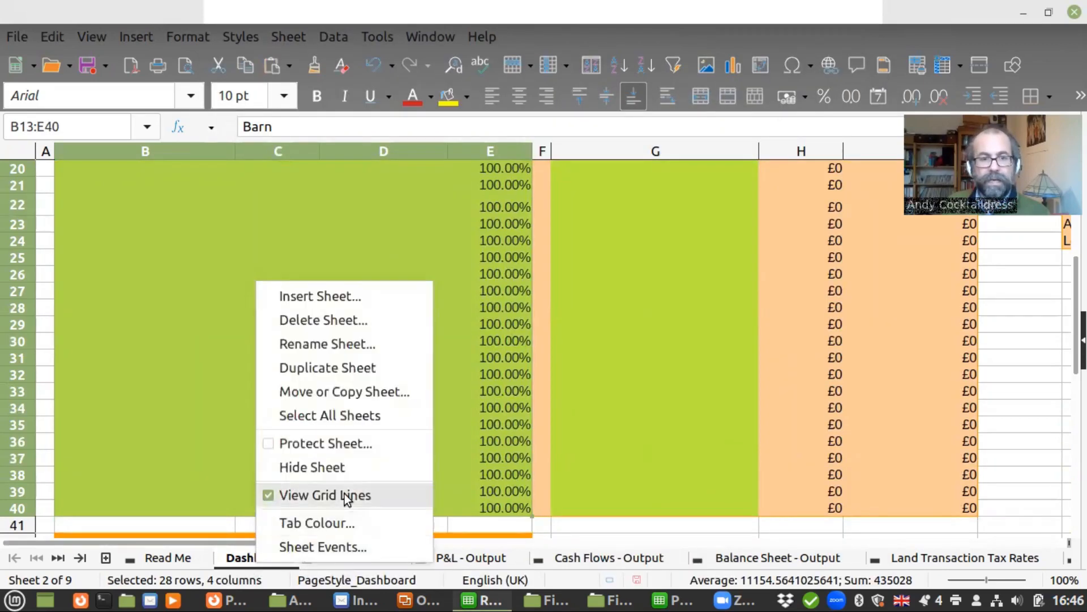
click(339, 446)
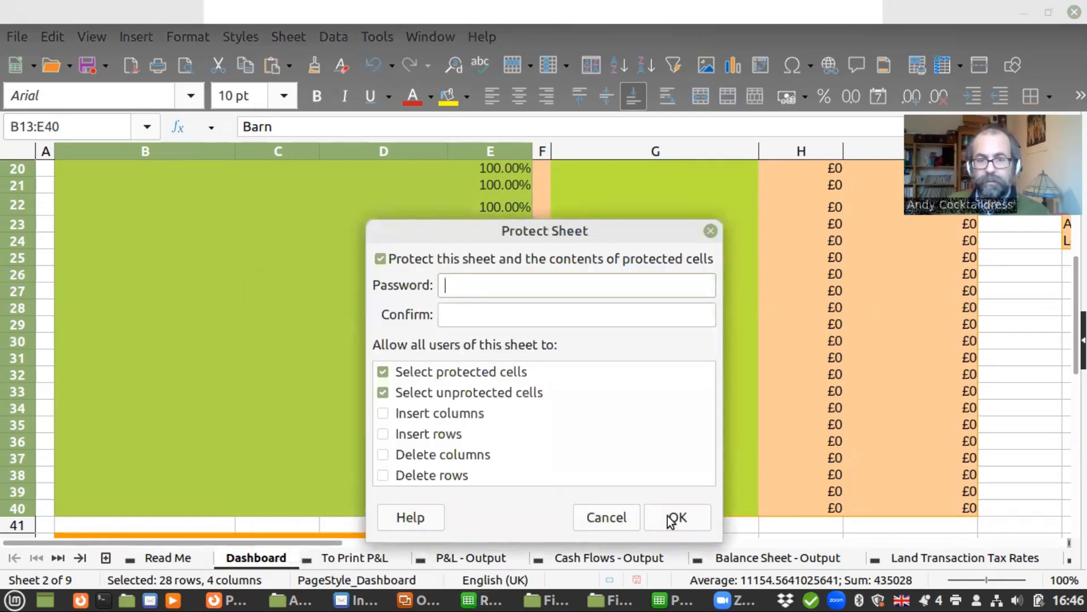
click(671, 520)
Try to enter the letter a in the empty Cost cell B19 of the Development Costs table
scroll(168, 385, up, 4)
click(190, 401)
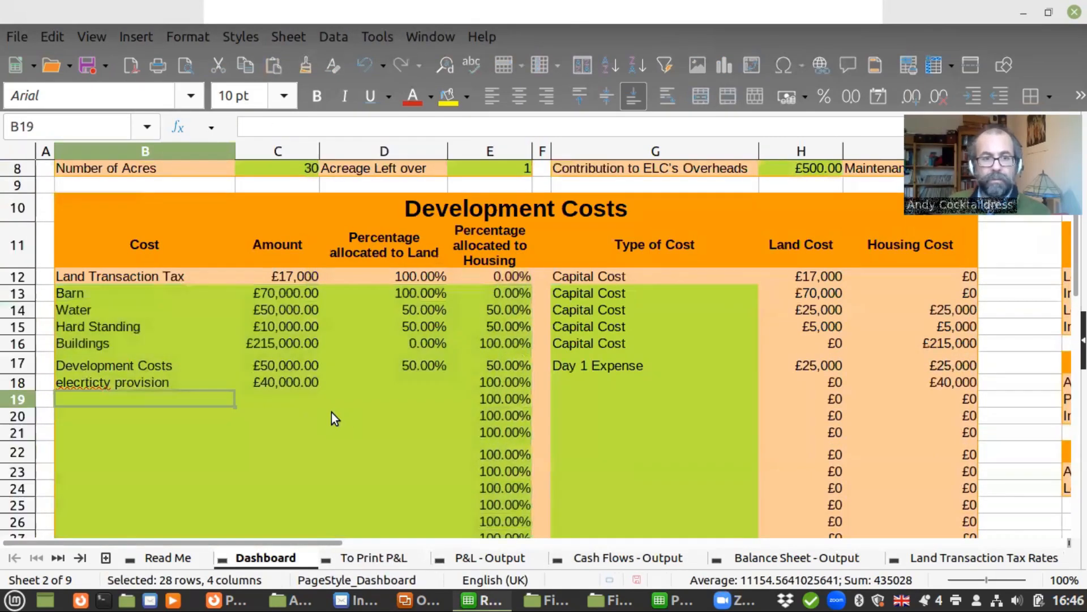
key(a)
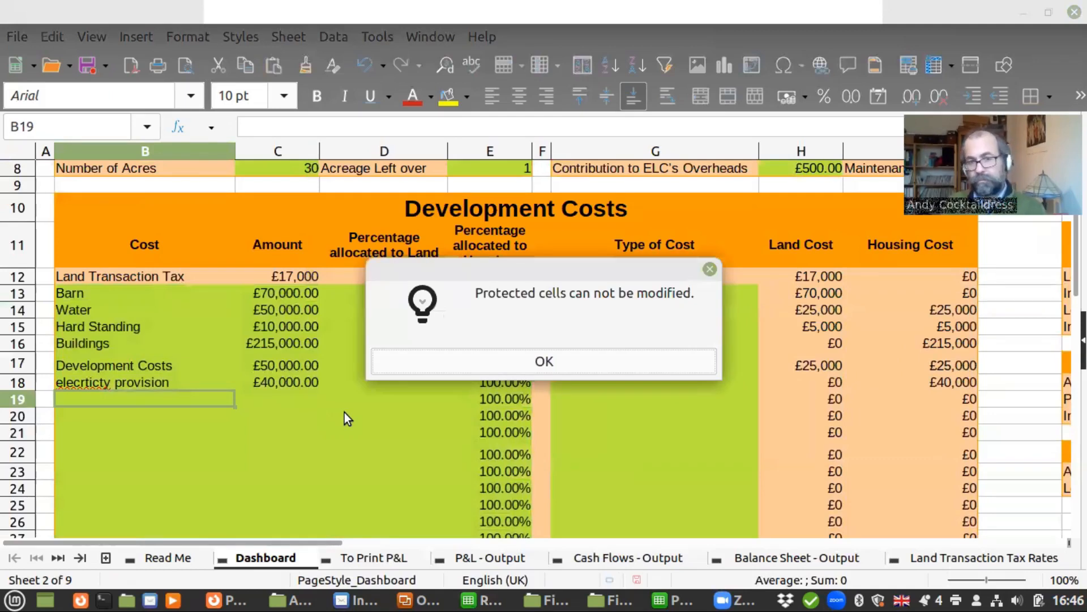
click(529, 363)
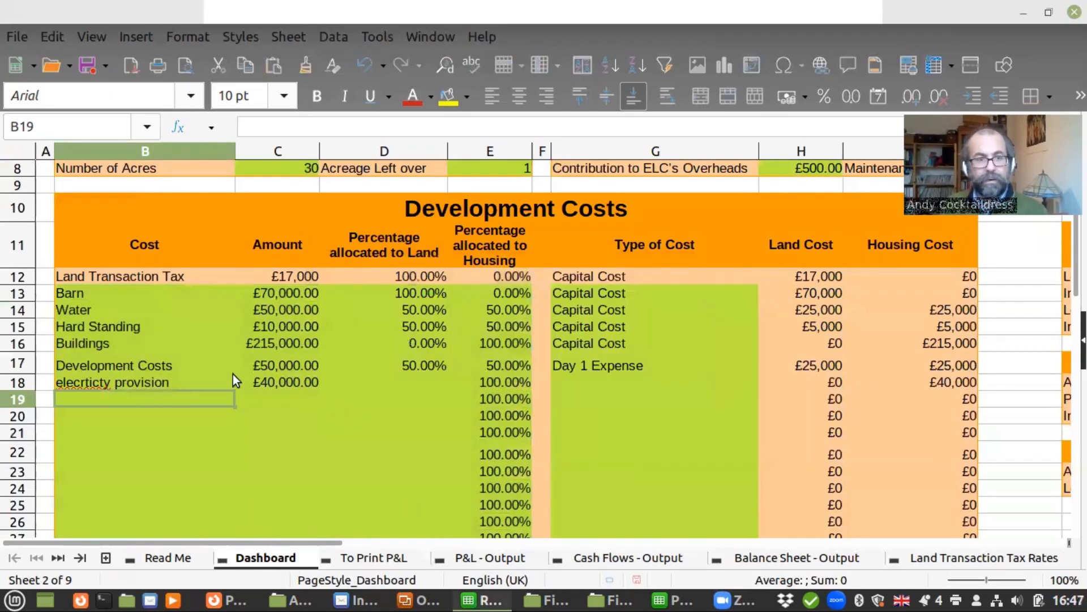
Select the Development Costs entry cells B13:E40 again and remove the Dashboard's sheet protection
click(125, 289)
key(shift+Right)
key(shift+Right)
key(shift+Right)
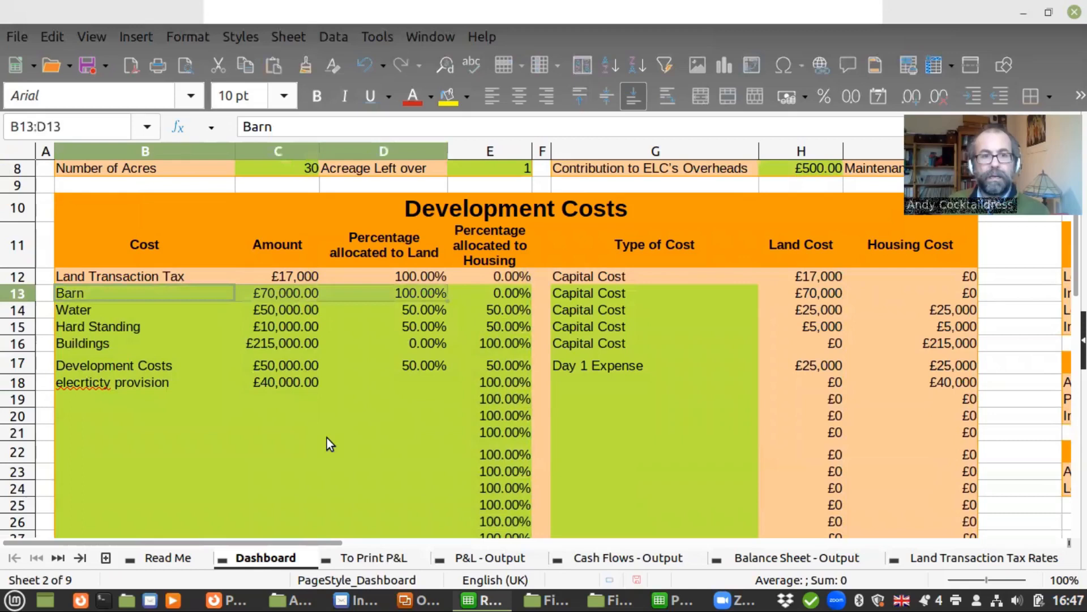
key(shift+Down)
key(shift+Down)
key(shift+Down)
key(shift+Down)
key(shift+Down)
key(shift+Down)
key(shift+Down)
key(shift+Down)
key(shift+Down)
key(shift+Down)
key(shift+Down)
key(shift+Down)
key(shift+Down)
key(shift+Down)
key(shift+Down)
key(shift+Down)
key(shift+Down)
key(shift+Down)
key(shift+Down)
key(shift+Down)
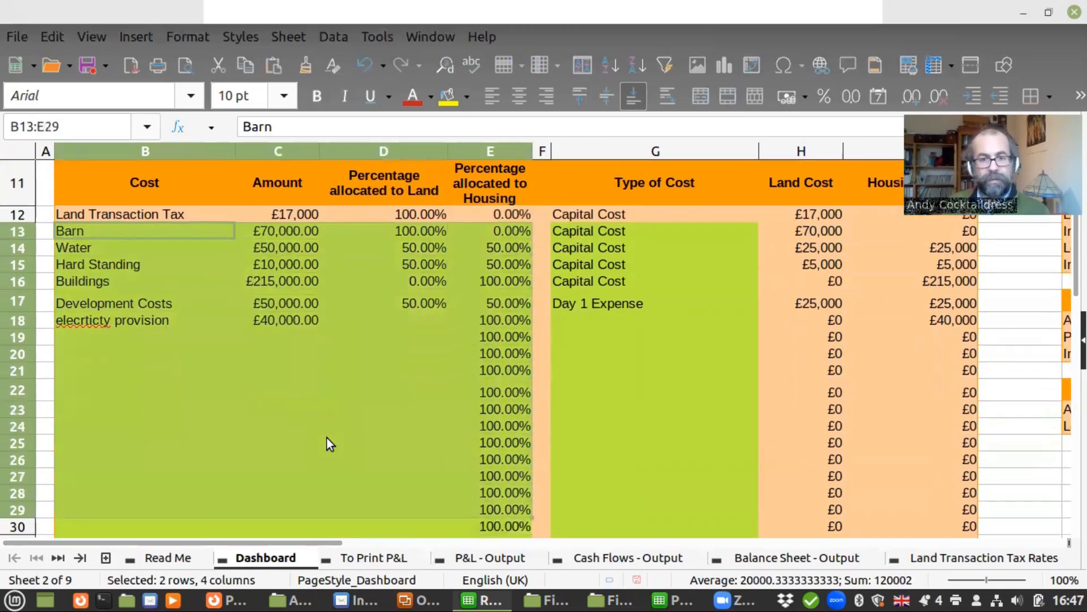
key(shift+Down)
key(shift+Down)
key(shift+Down)
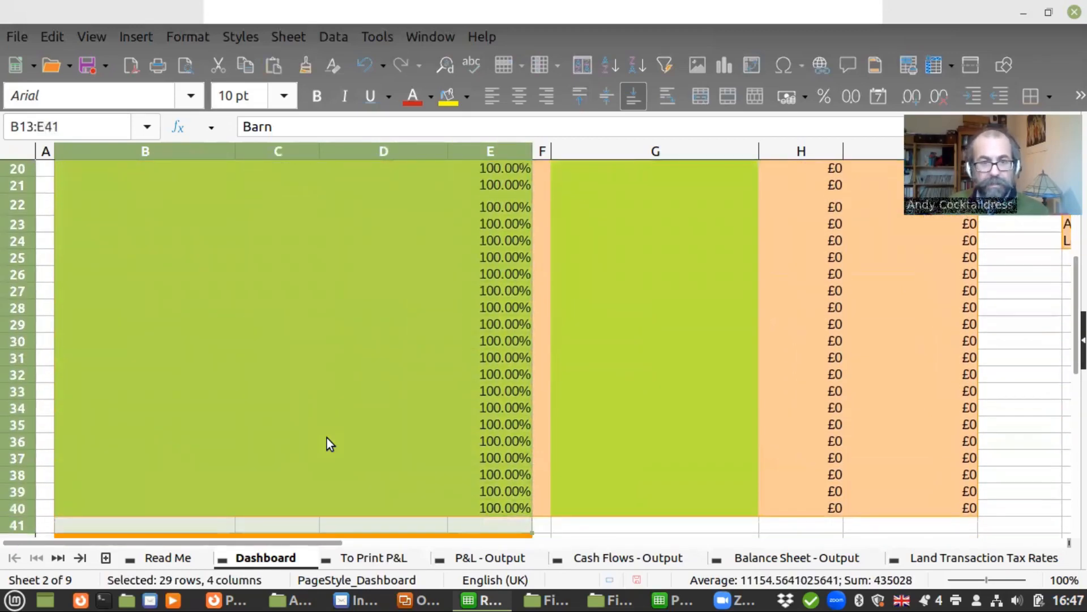
right_click(283, 559)
click(326, 462)
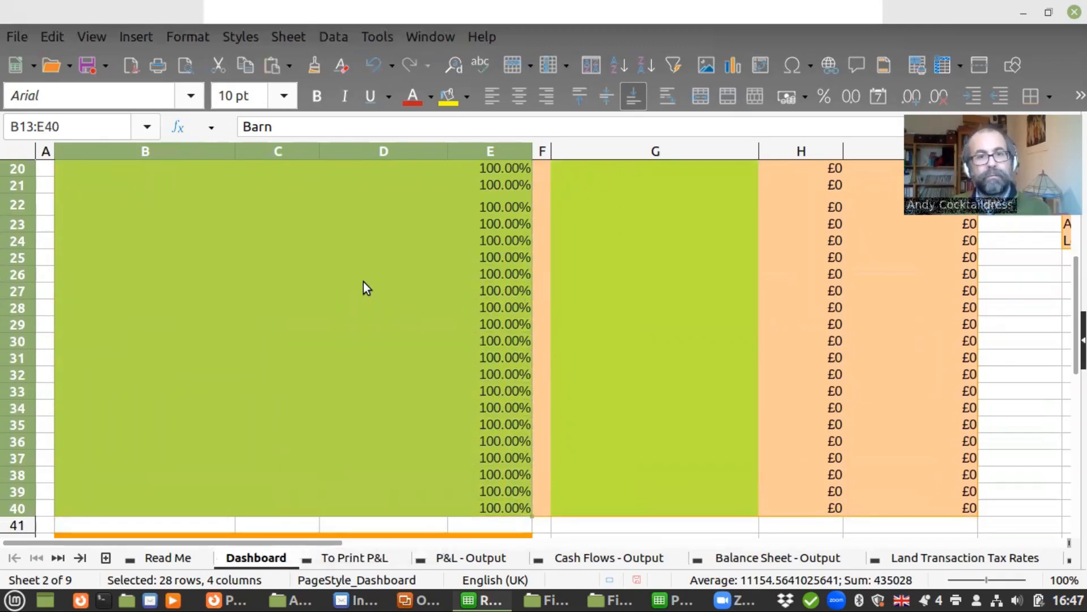
Turn off the Protected setting in the cell protection of the selected Development Costs cells B13:E40
right_click(361, 285)
click(419, 595)
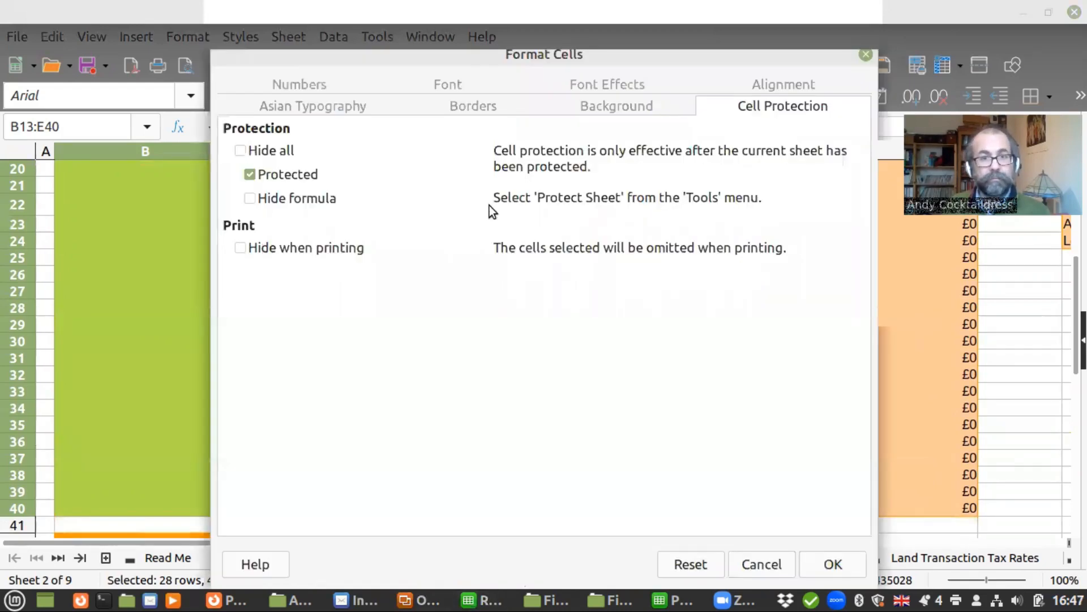
click(248, 174)
click(838, 565)
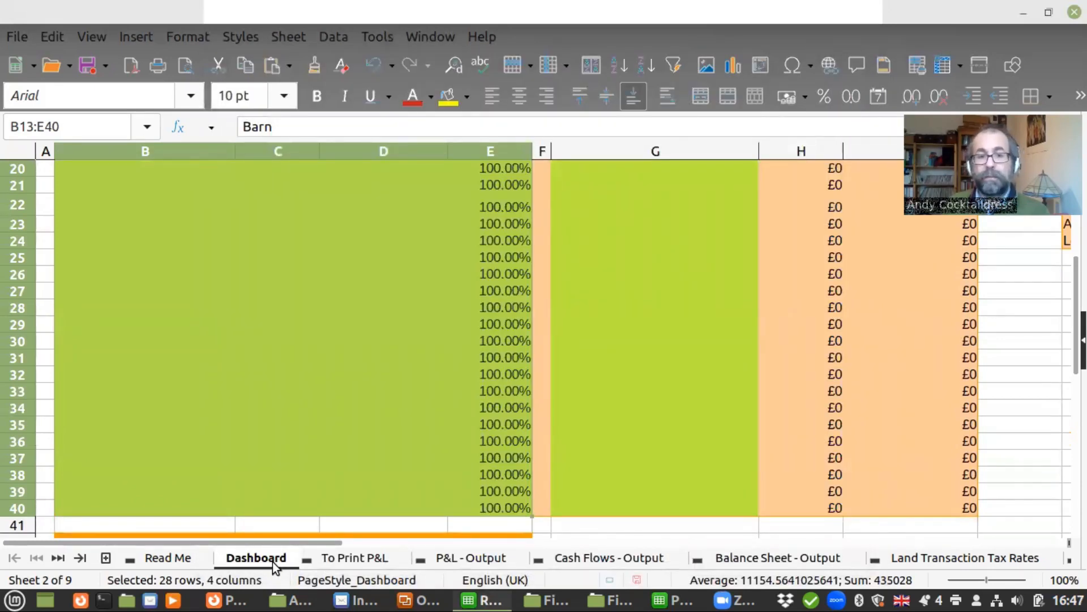
Reapply sheet protection to the Dashboard with a blank password and only cell selection allowed
right_click(273, 562)
click(273, 561)
right_click(273, 562)
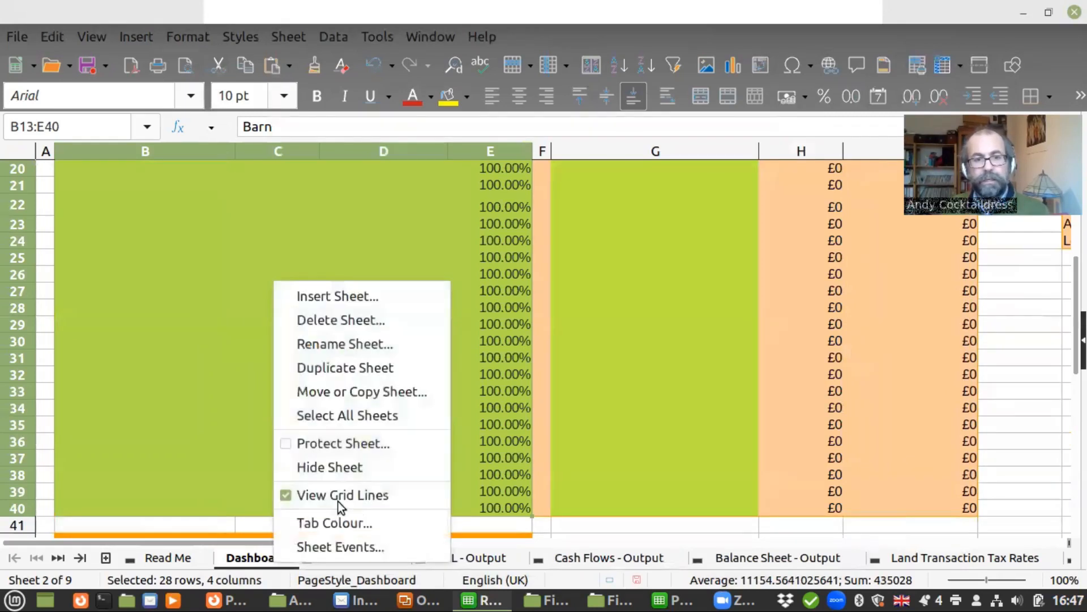
click(335, 444)
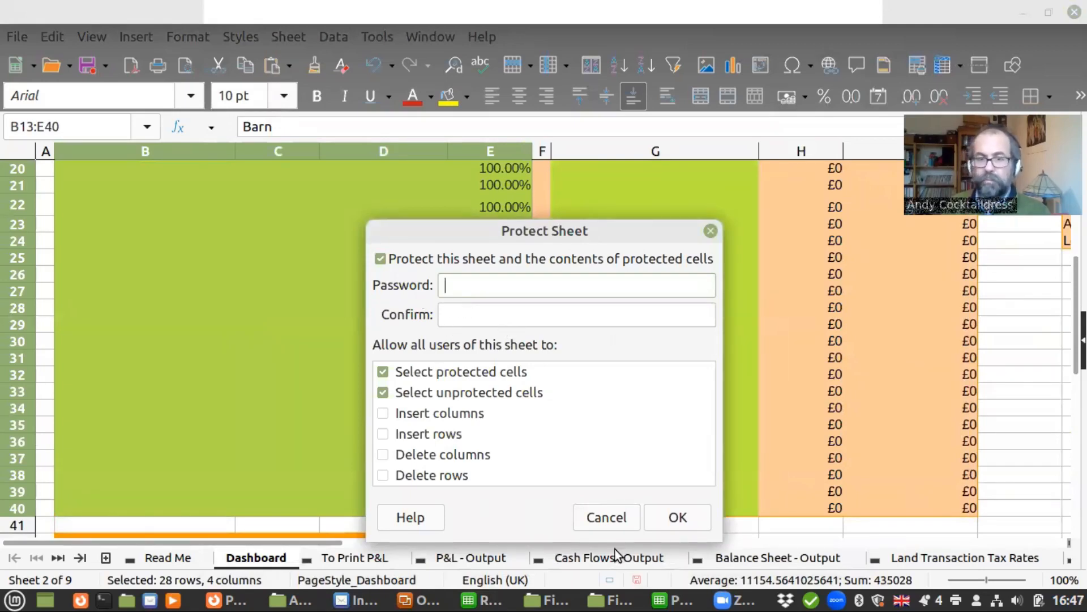
click(669, 518)
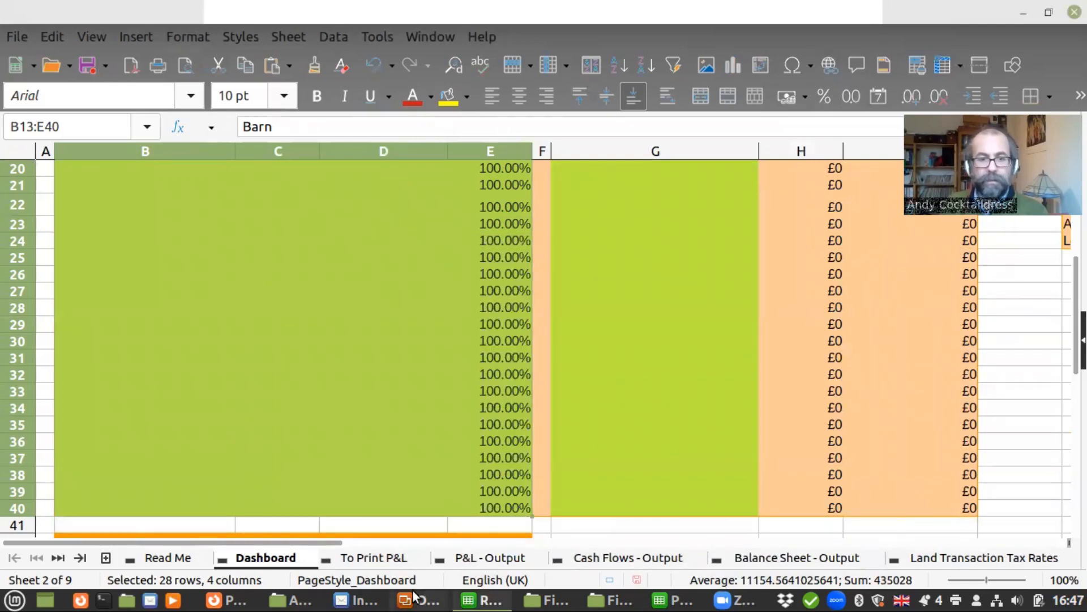
Switch to the other open spreadsheet window
mouse_move(567, 601)
click(673, 600)
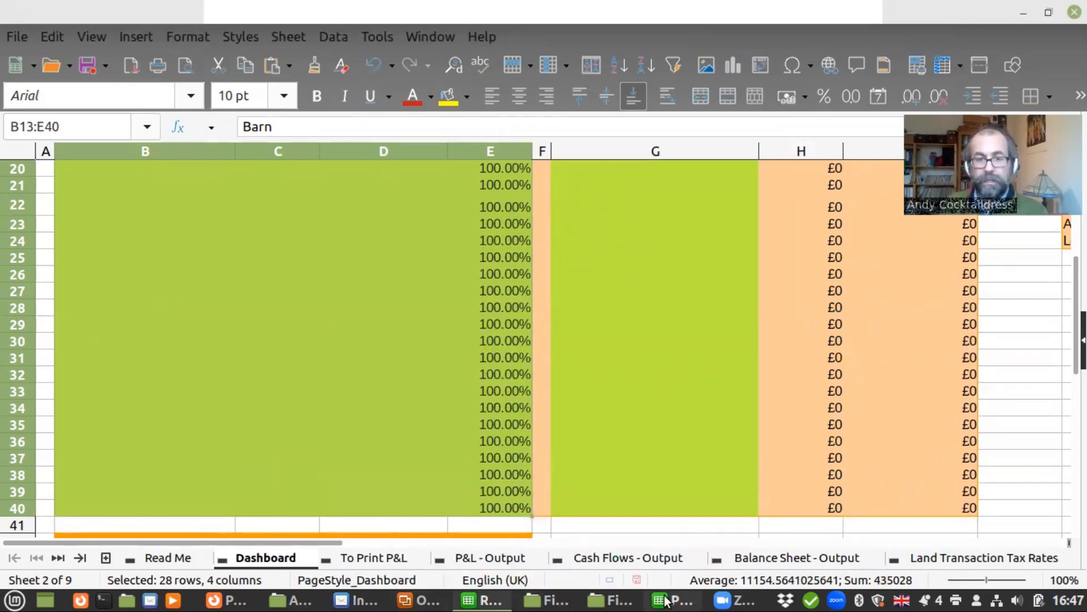